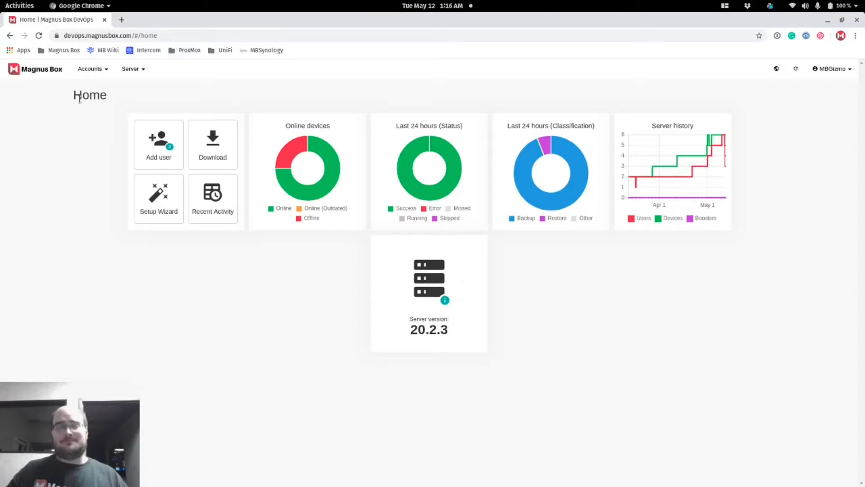
# - Open the device list of the Ansible Server user account
pyautogui.click(98, 70)
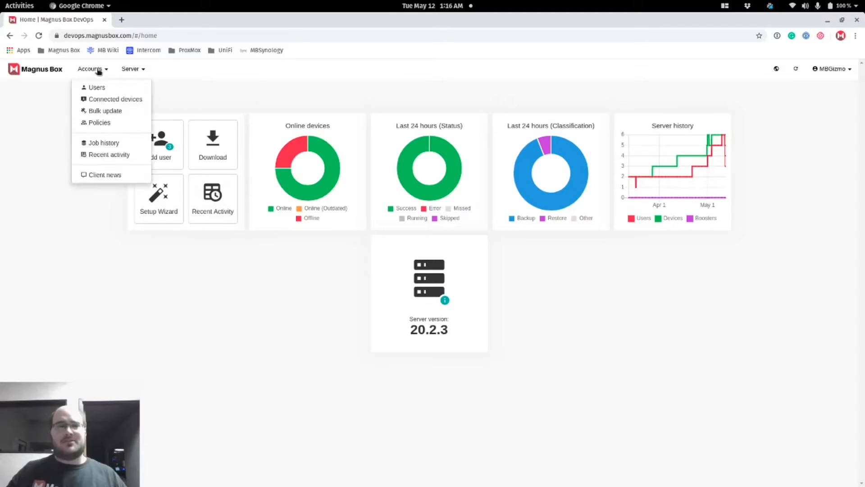
pyautogui.click(103, 91)
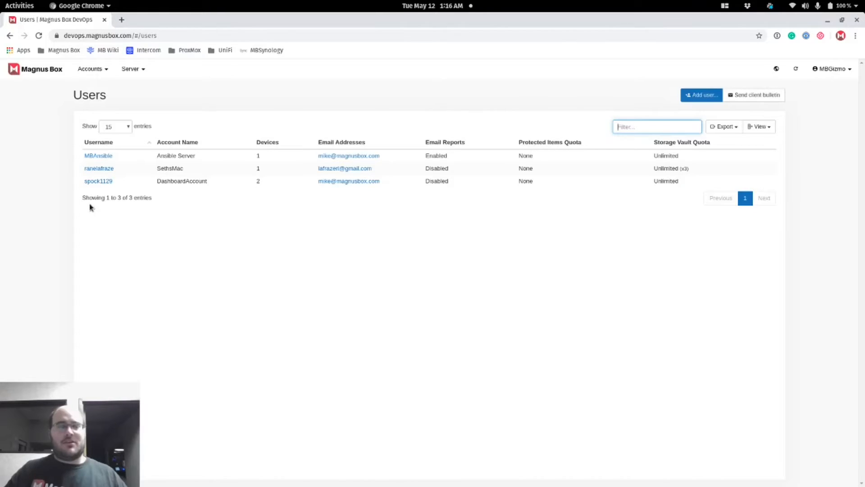
pyautogui.click(98, 156)
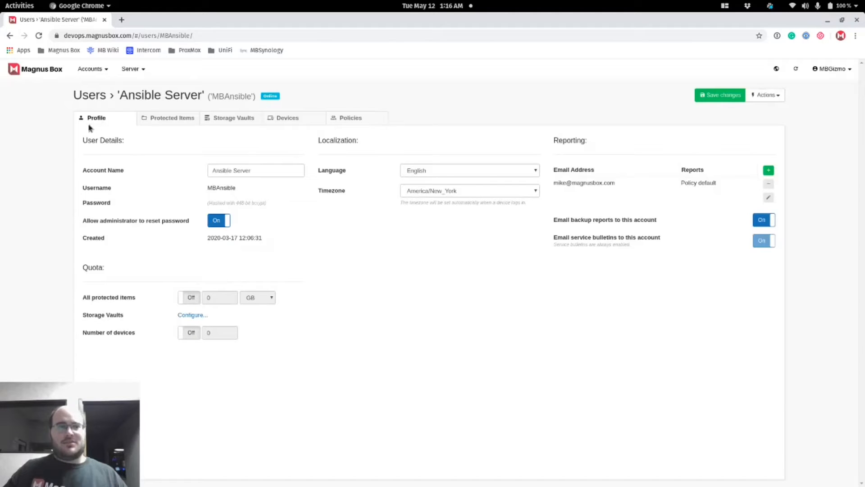
pyautogui.click(295, 120)
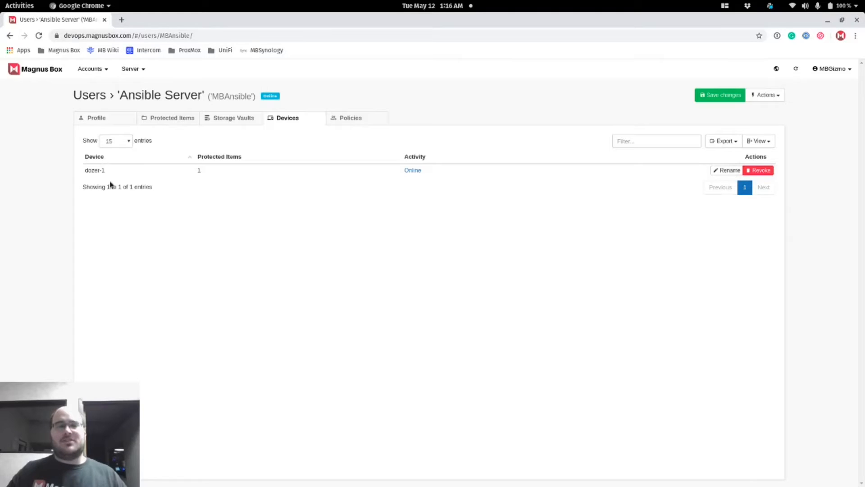
pyautogui.moveTo(85, 175)
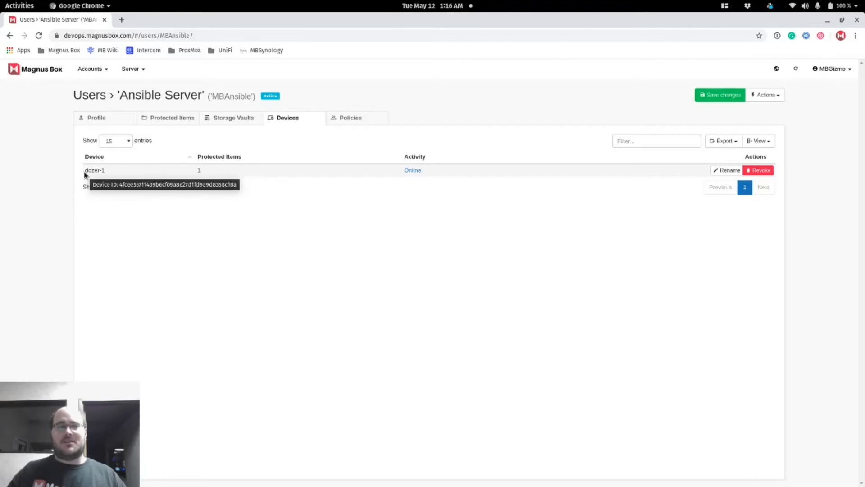
# - Start a remote restore for device dozer-1 using the Kelvin Storage Vault as the source
pyautogui.click(414, 172)
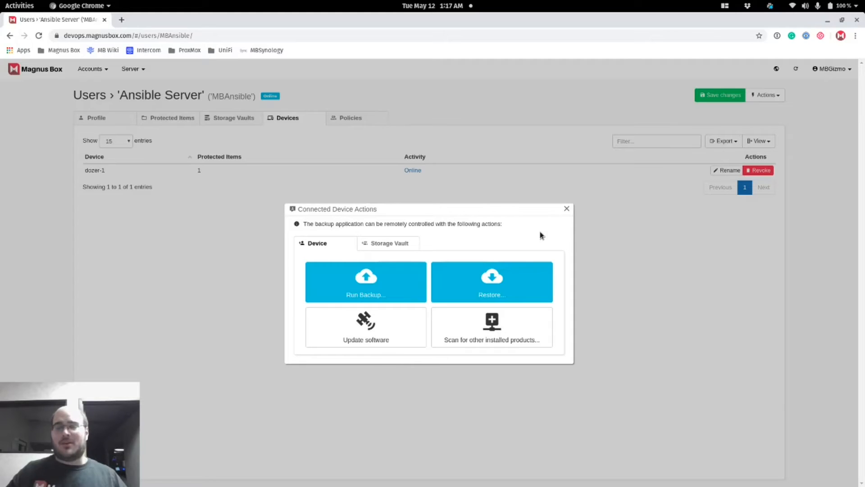
pyautogui.click(499, 282)
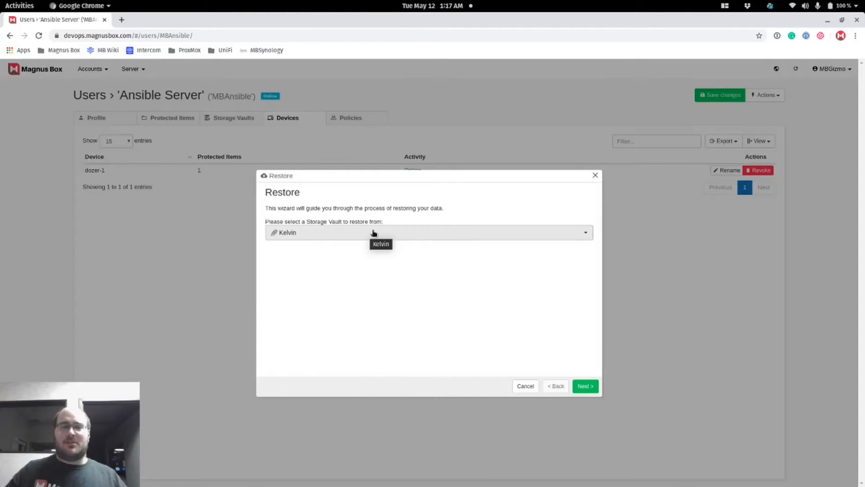
pyautogui.click(373, 233)
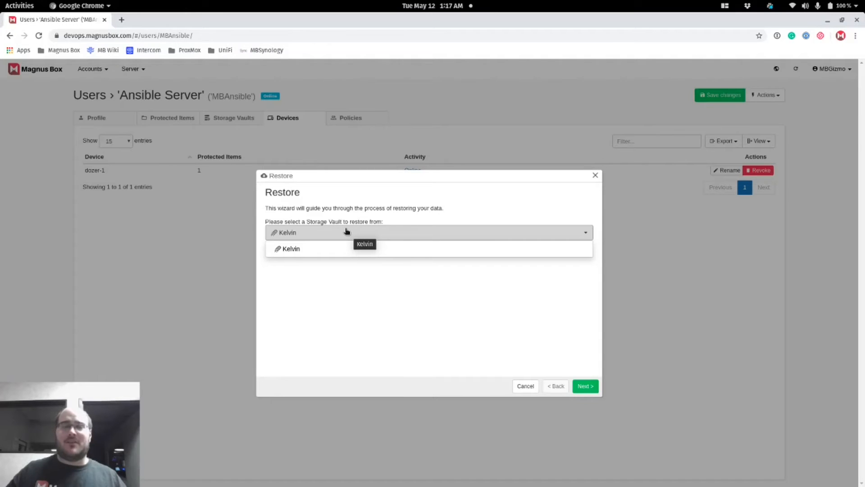
pyautogui.click(335, 249)
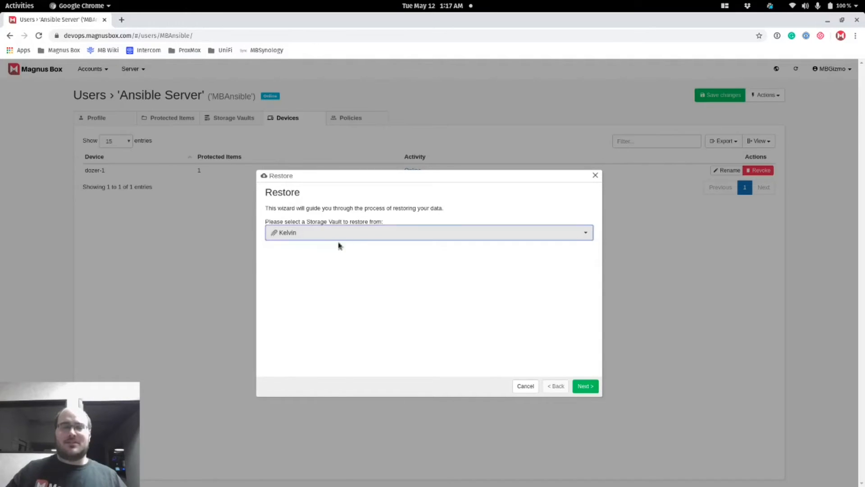
pyautogui.click(585, 386)
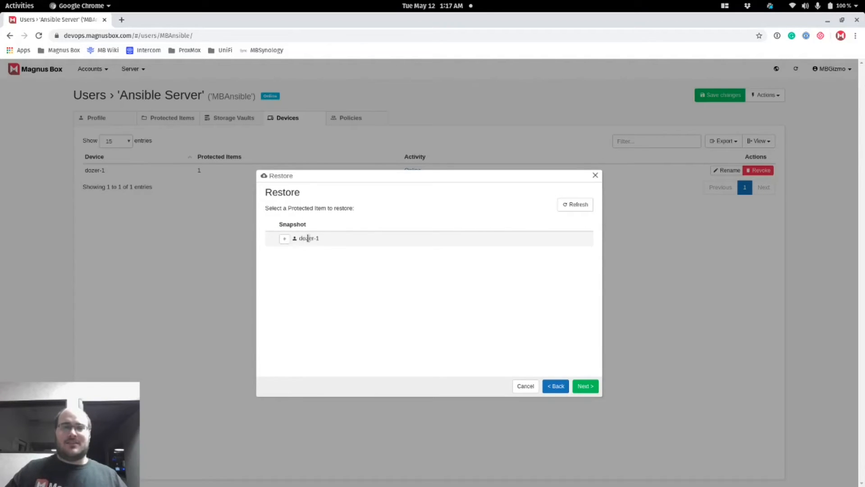
# - Refresh the protected items and expand dozer-1's Ansible Backup to list its individual snapshots
pyautogui.click(285, 239)
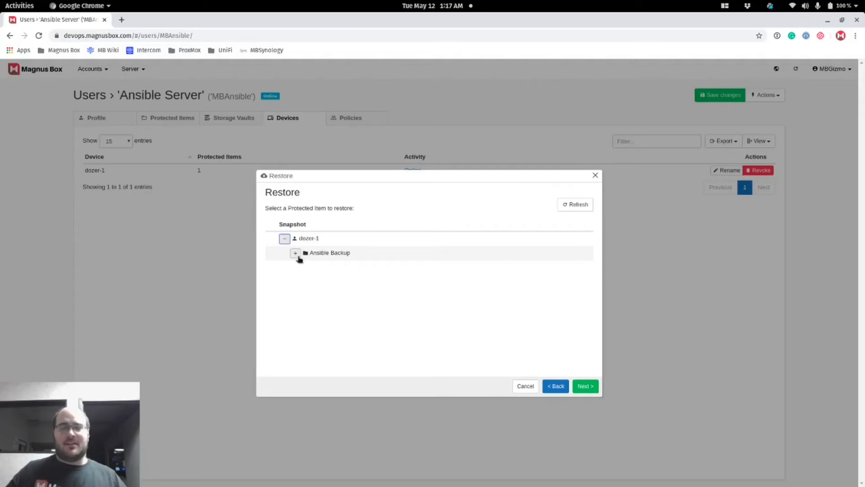
pyautogui.moveTo(310, 253); pyautogui.dragTo(351, 255)
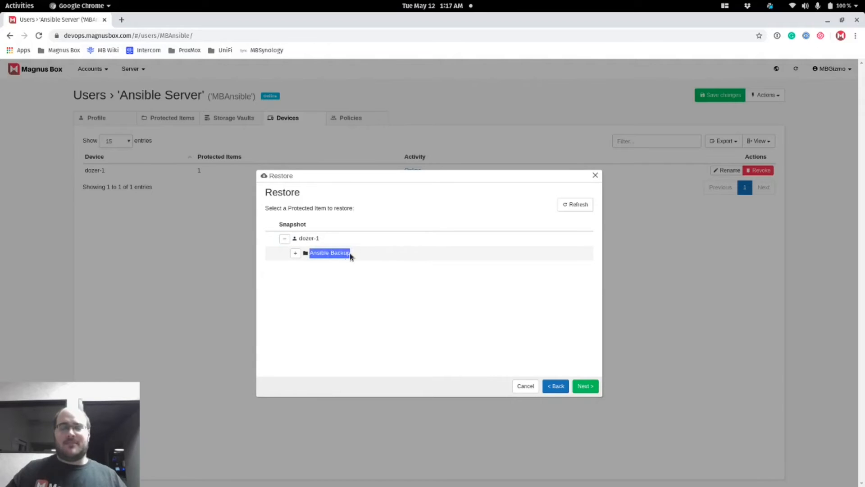
pyautogui.click(297, 256)
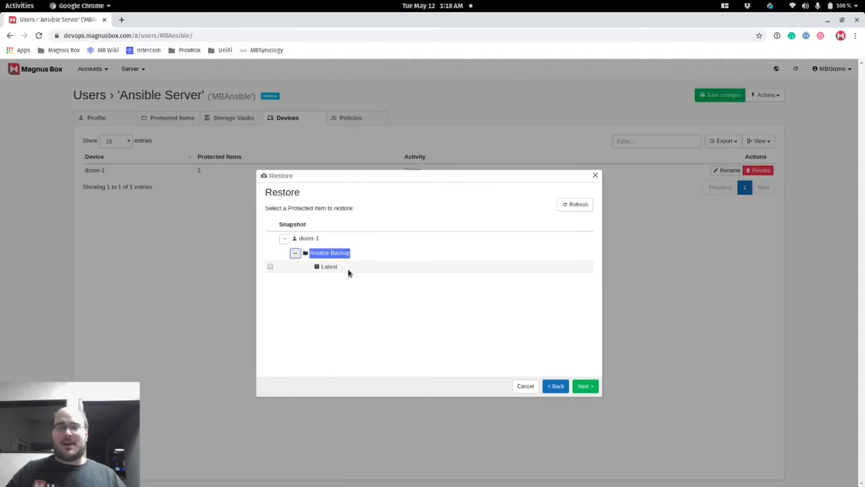
pyautogui.click(585, 206)
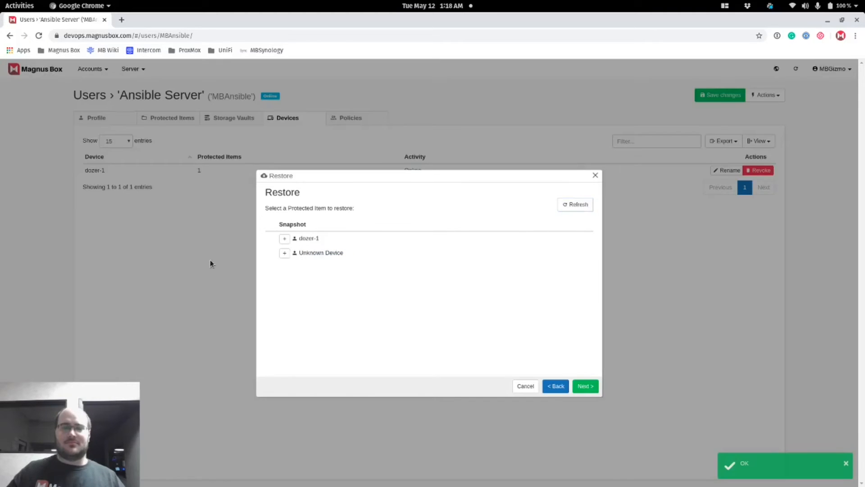
pyautogui.click(285, 238)
pyautogui.click(295, 254)
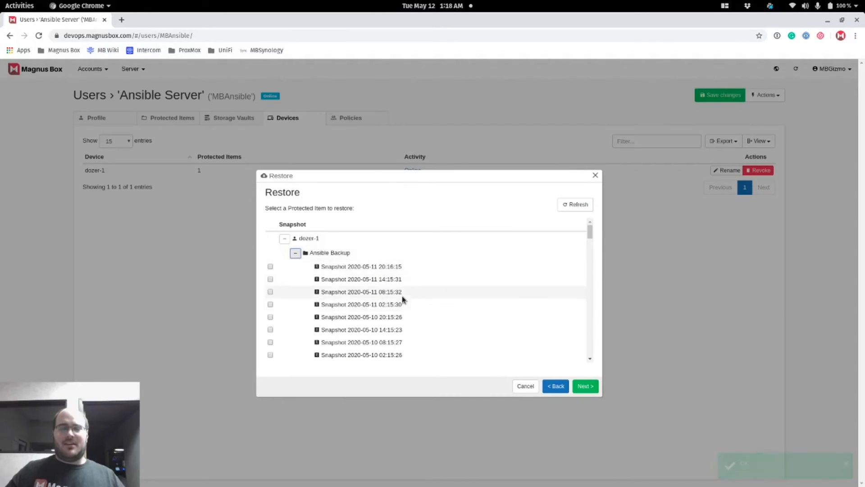
pyautogui.scroll(-3, 345, 295)
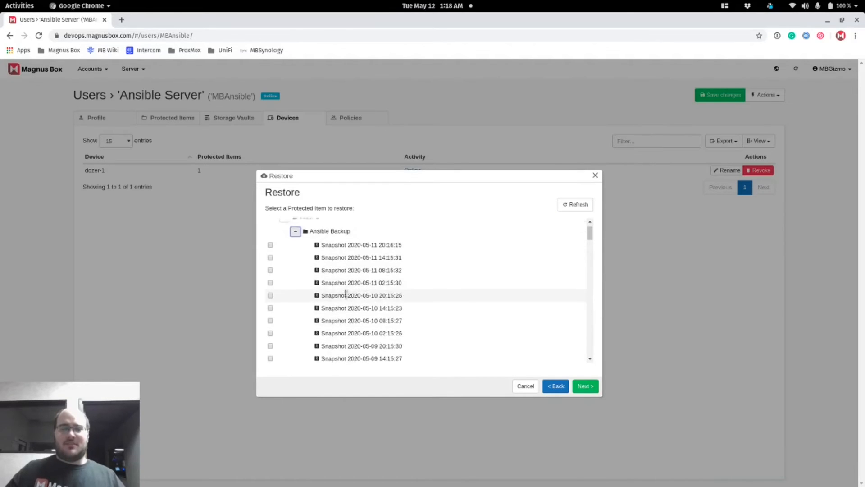
pyautogui.scroll(-4, 347, 292)
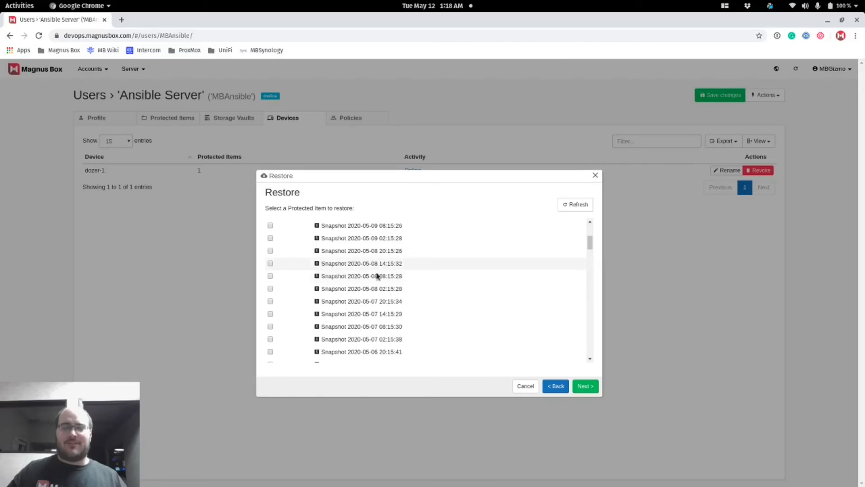
pyautogui.scroll(-2, 376, 298)
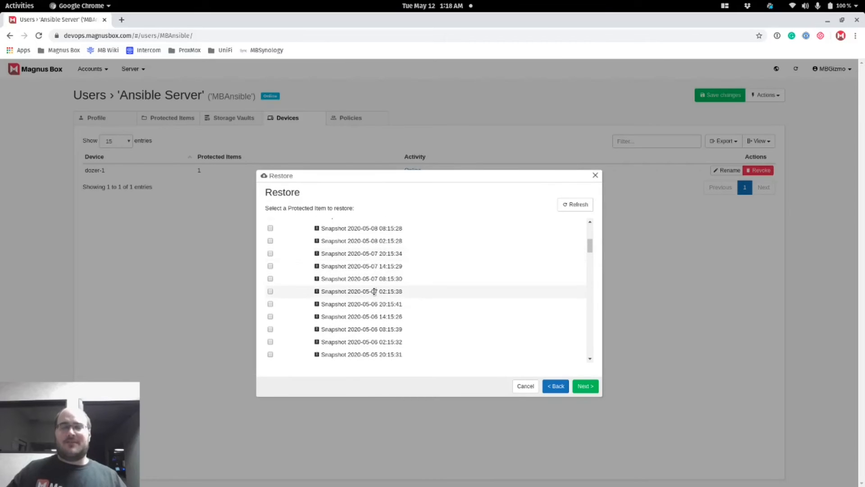
pyautogui.scroll(1, 376, 298)
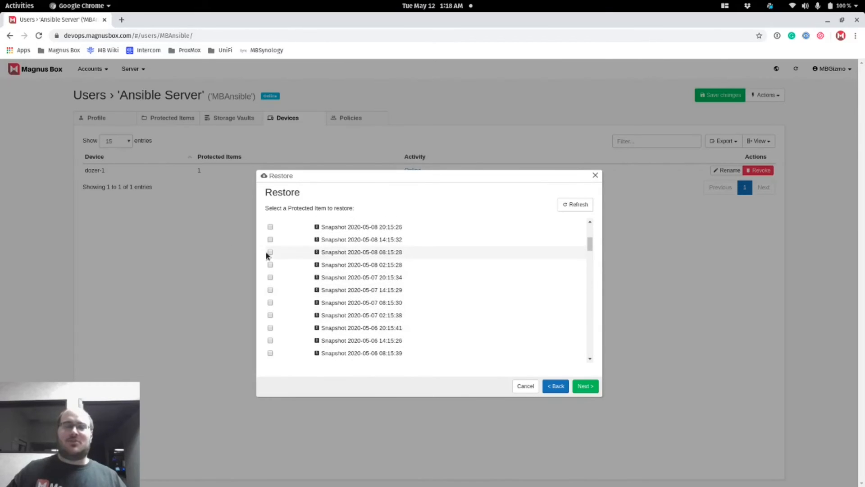
pyautogui.scroll(7, 280, 258)
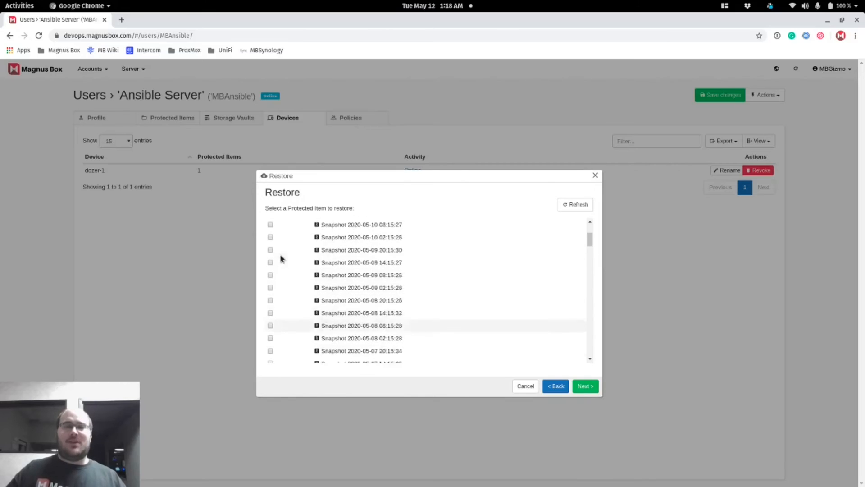
pyautogui.scroll(-4, 282, 269)
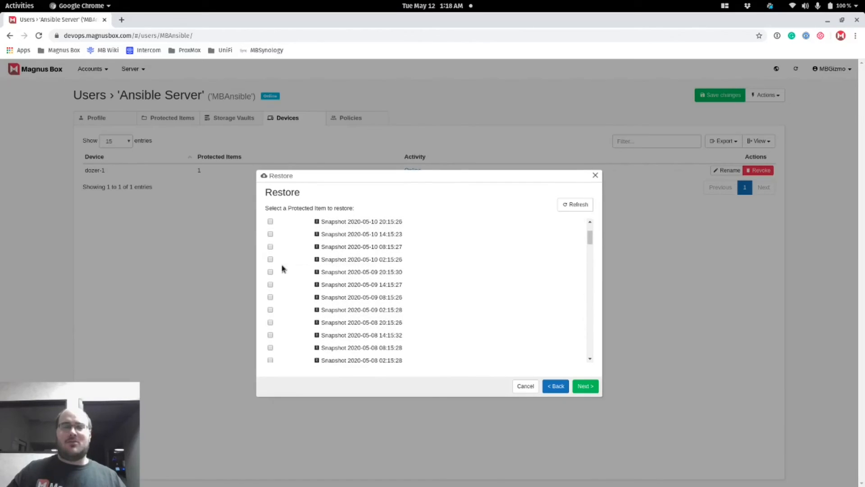
pyautogui.click(270, 311)
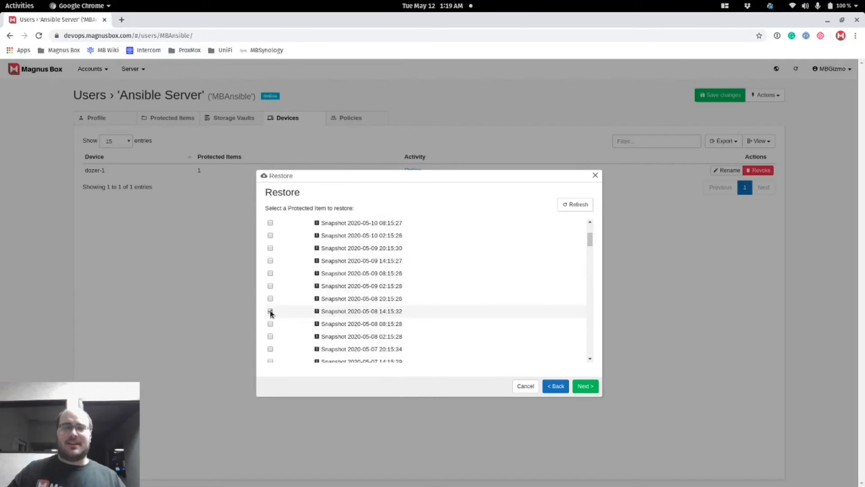
pyautogui.scroll(5, 309, 332)
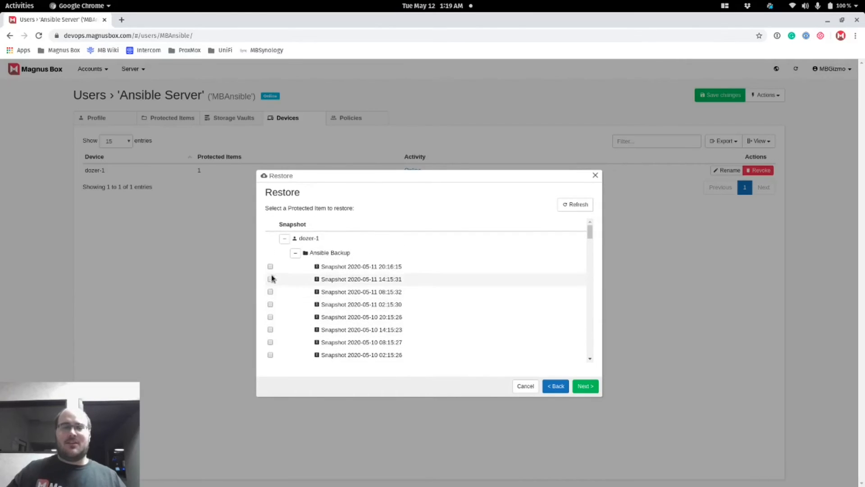
pyautogui.click(270, 268)
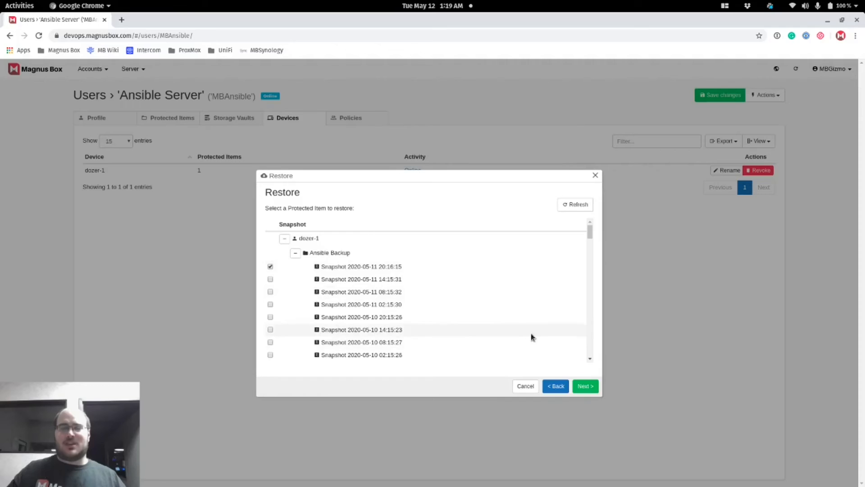
pyautogui.click(584, 386)
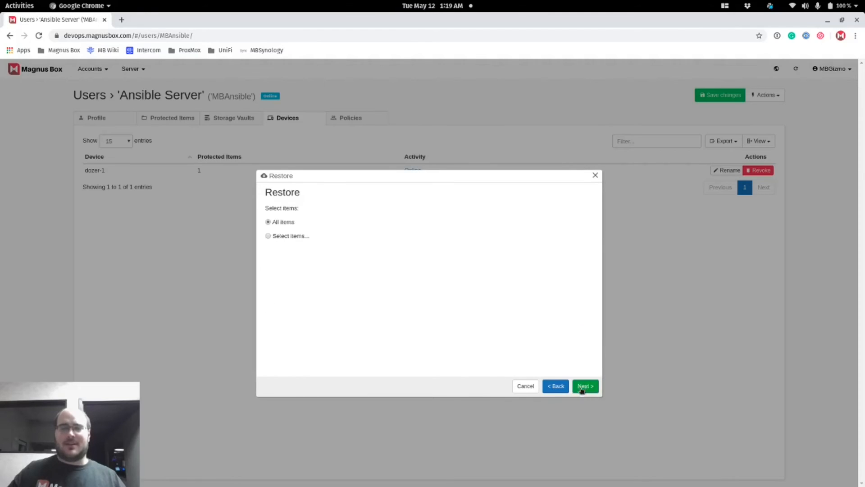
# - Set the restore to include all items and continue to the restore options
pyautogui.click(284, 236)
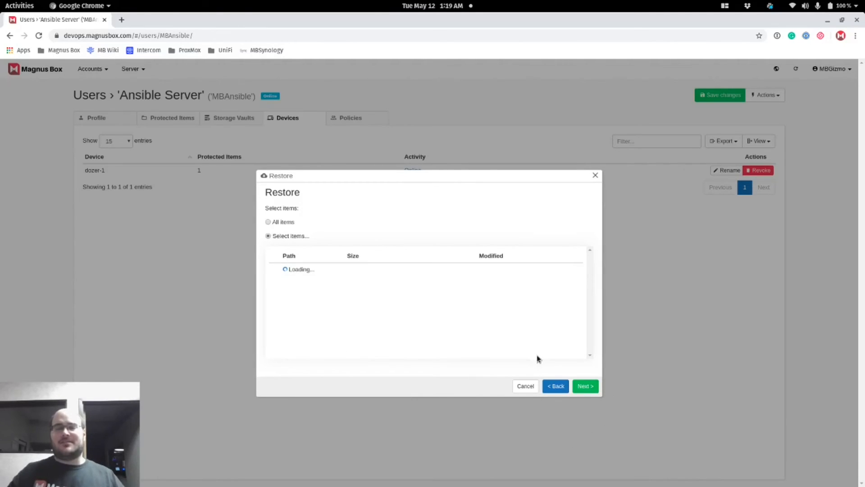
pyautogui.click(284, 222)
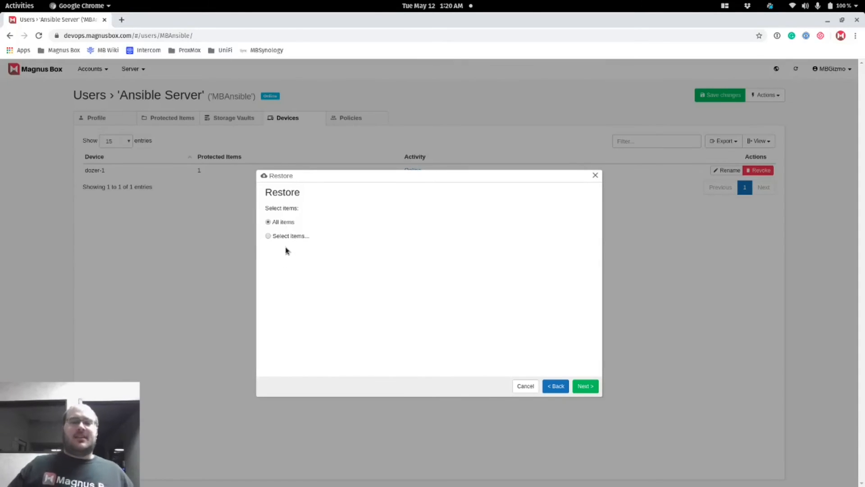
pyautogui.click(584, 387)
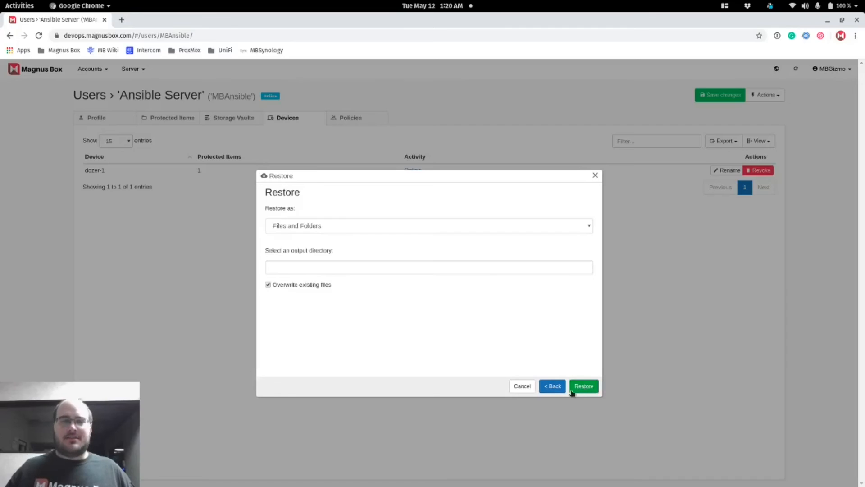
# - Set the restore type to Files and Folders and turn off overwriting of existing files
pyautogui.click(325, 228)
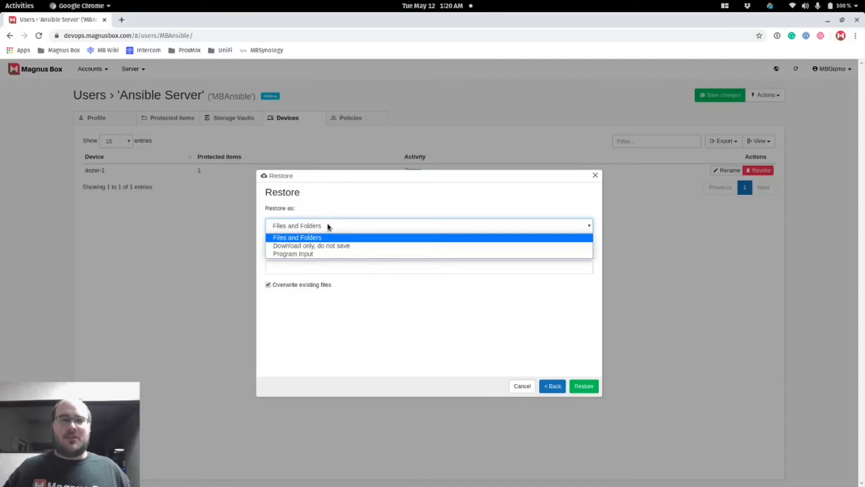
pyautogui.click(381, 243)
pyautogui.click(305, 268)
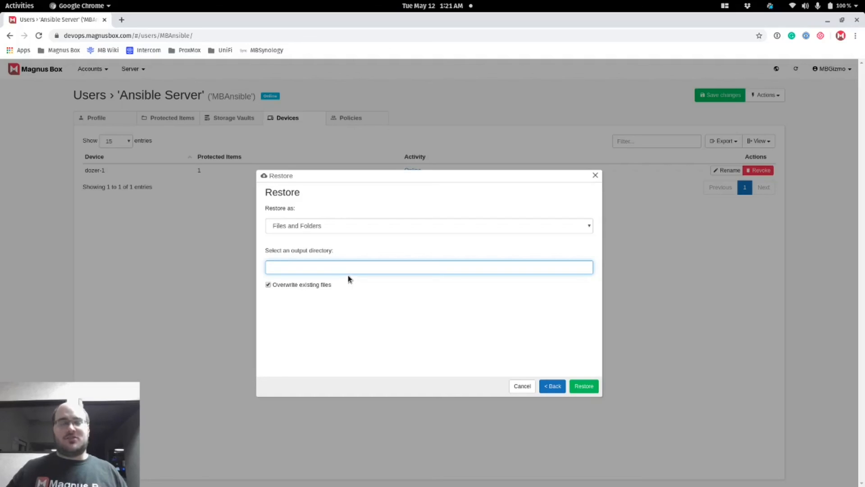
pyautogui.click(309, 287)
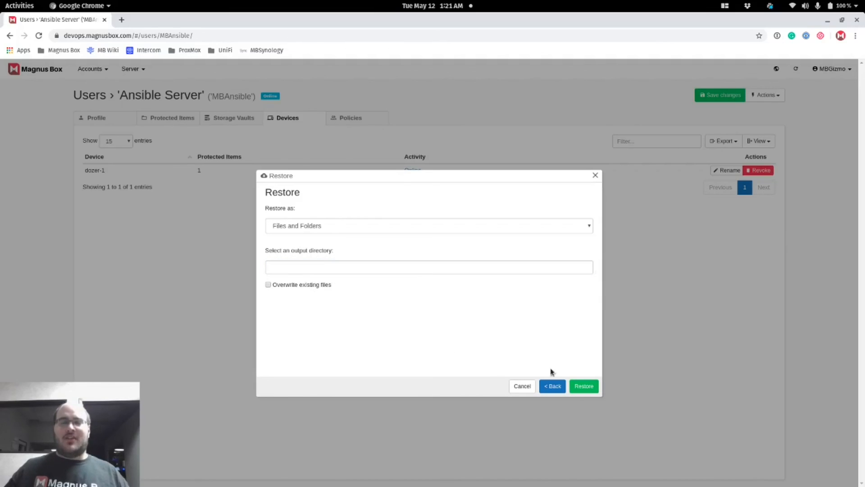